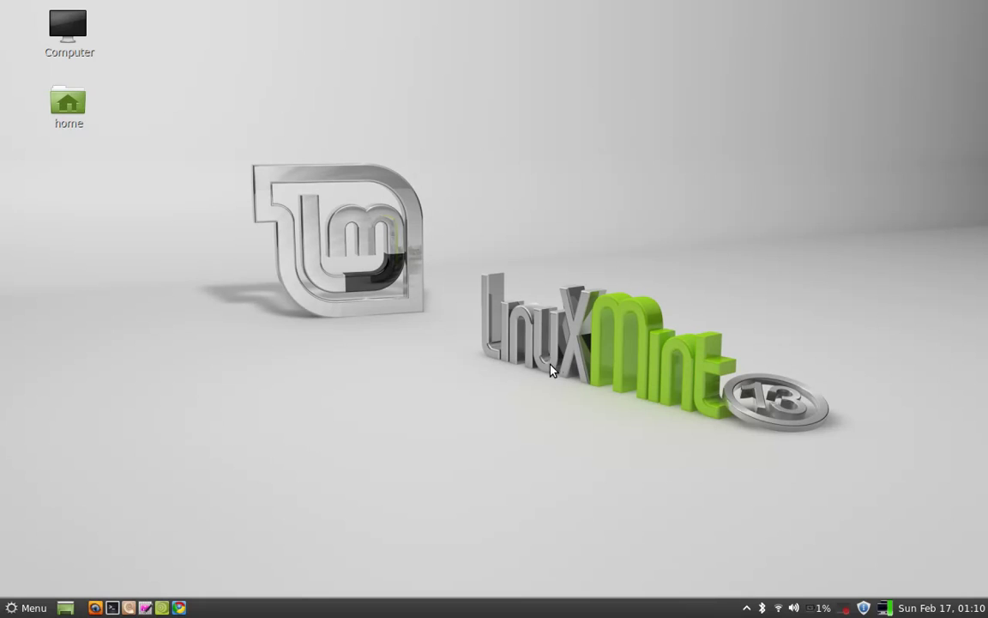
Launch User Accounts from the Preferences category of the Cinnamon Menu.
{"action": "left_click", "coordinate": [25, 607]}
{"action": "mouse_move", "coordinate": [129, 410]}
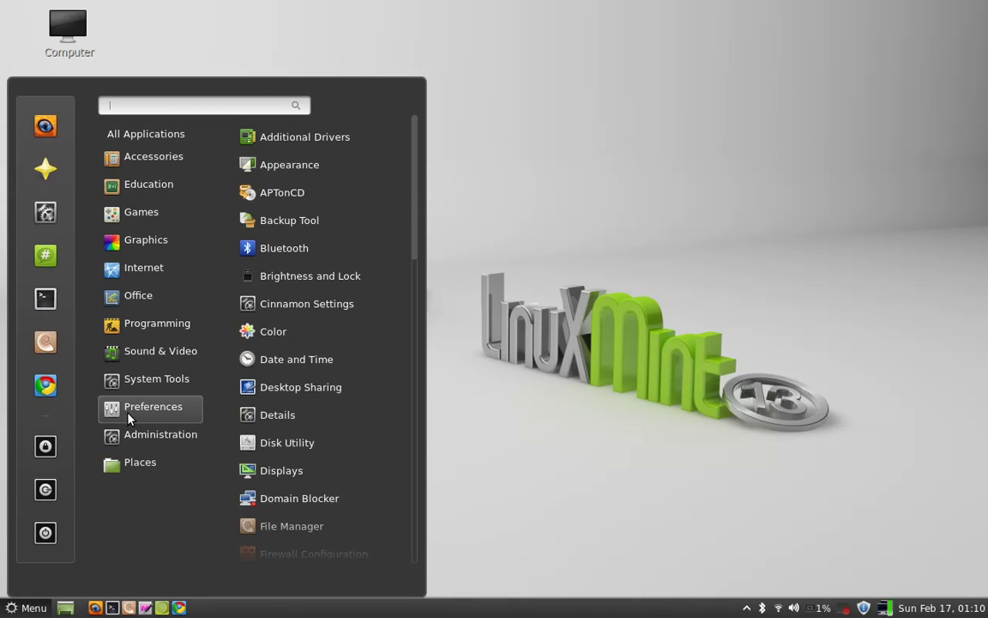
{"action": "scroll", "coordinate": [257, 412], "scroll_direction": "down", "scroll_amount": 10}
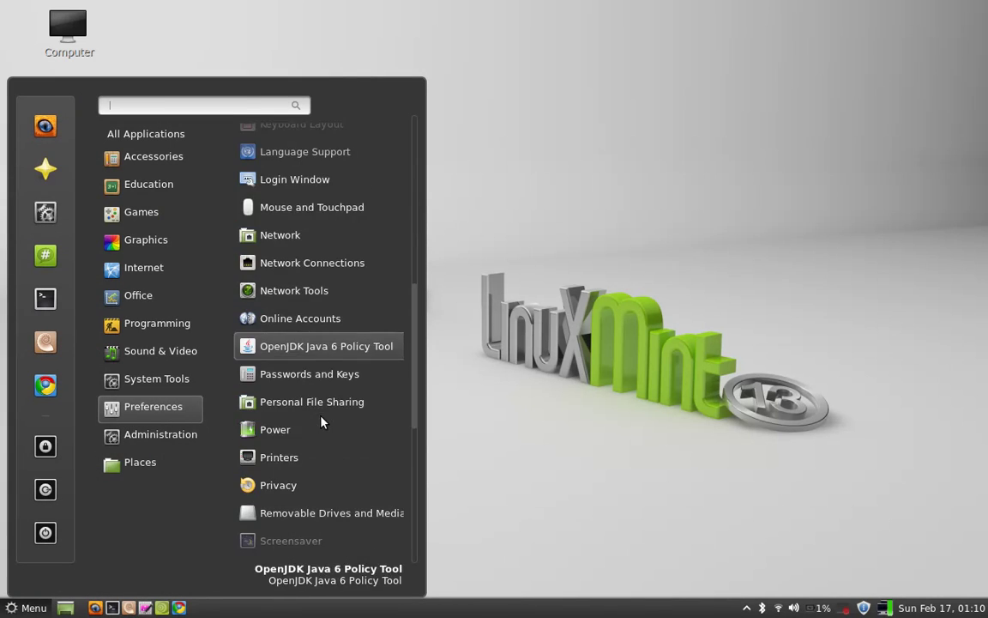
{"action": "scroll", "coordinate": [333, 444], "scroll_direction": "up", "scroll_amount": 3}
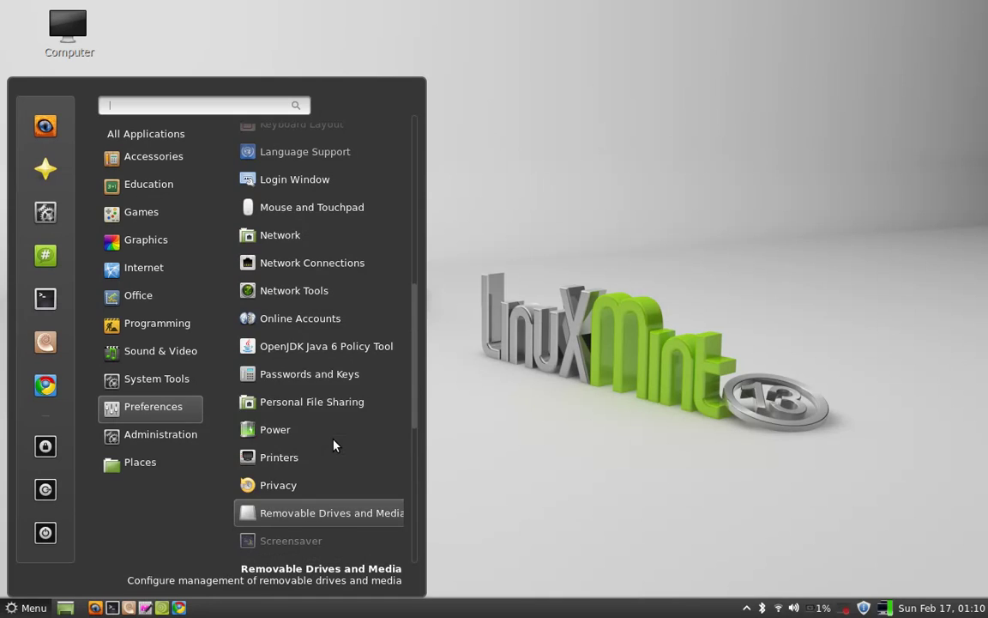
{"action": "scroll", "coordinate": [334, 444], "scroll_direction": "down", "scroll_amount": 9}
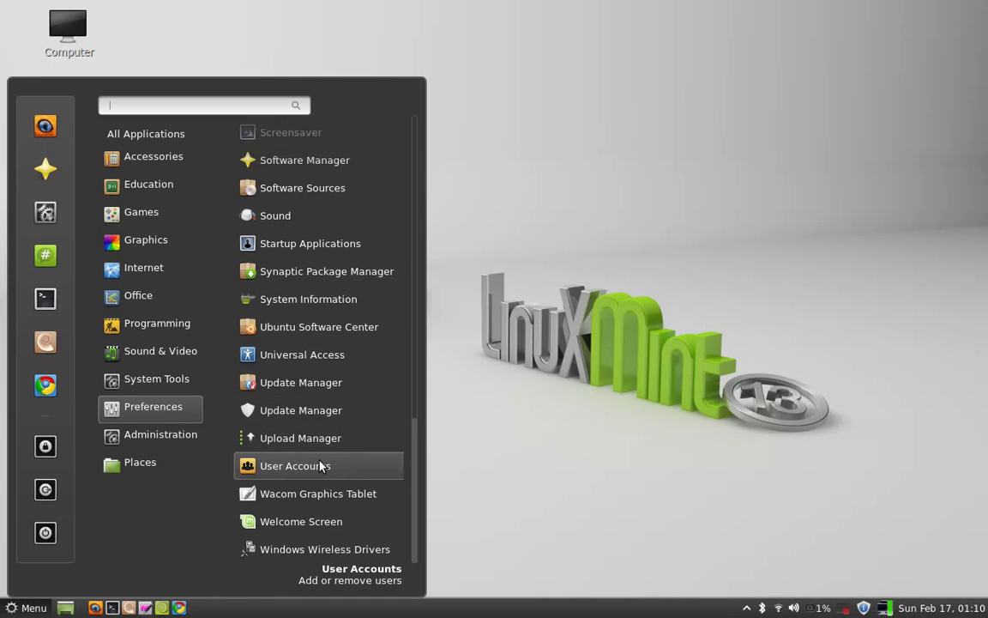
{"action": "left_click", "coordinate": [333, 467]}
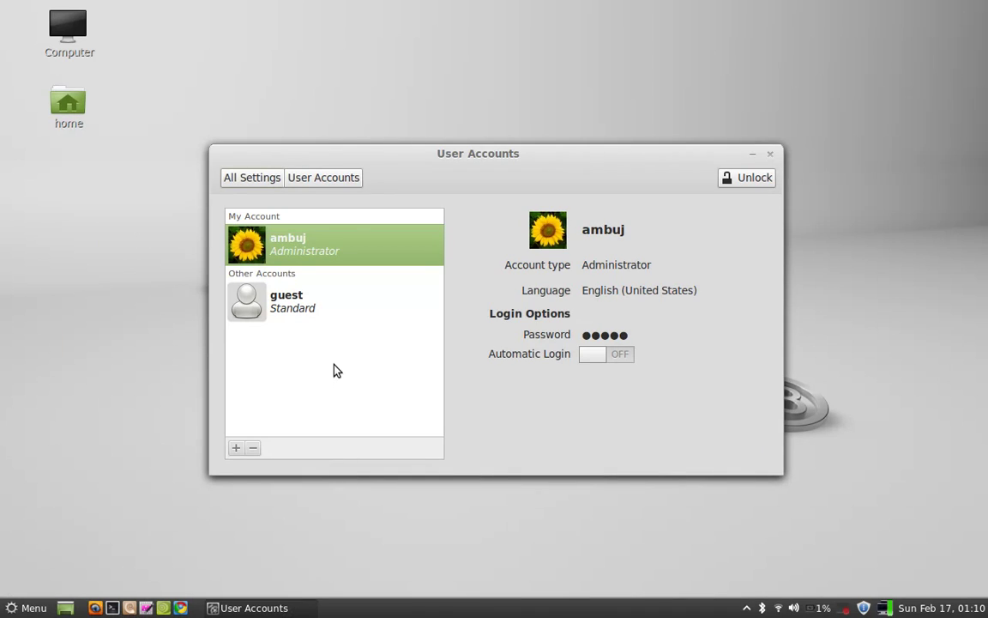
Select the guest account in the list and request unlocking of User Accounts.
{"action": "left_click_drag", "start_coordinate": [326, 155], "coordinate": [328, 107]}
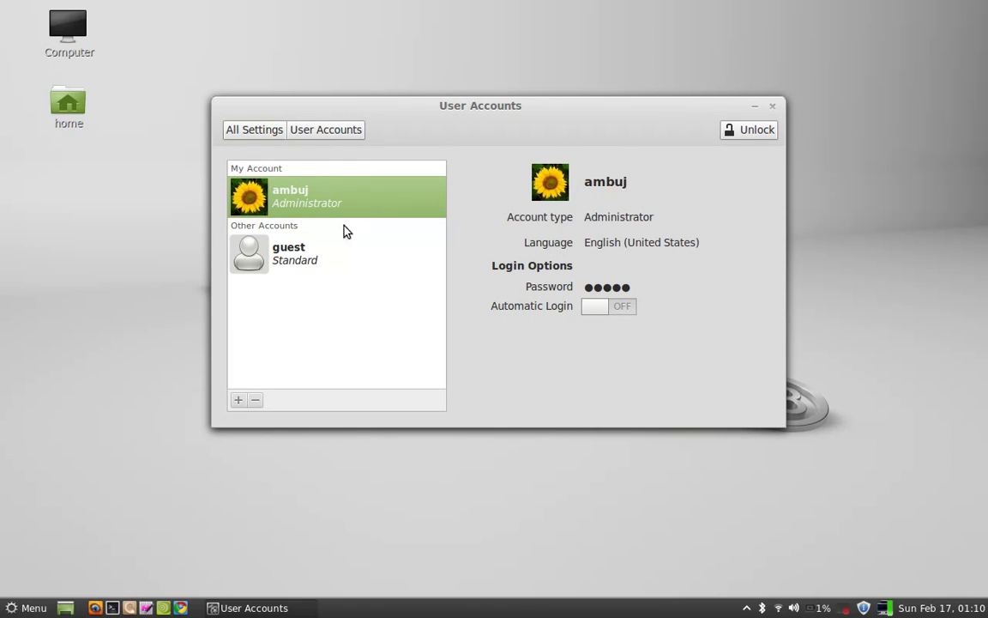
{"action": "left_click", "coordinate": [326, 263]}
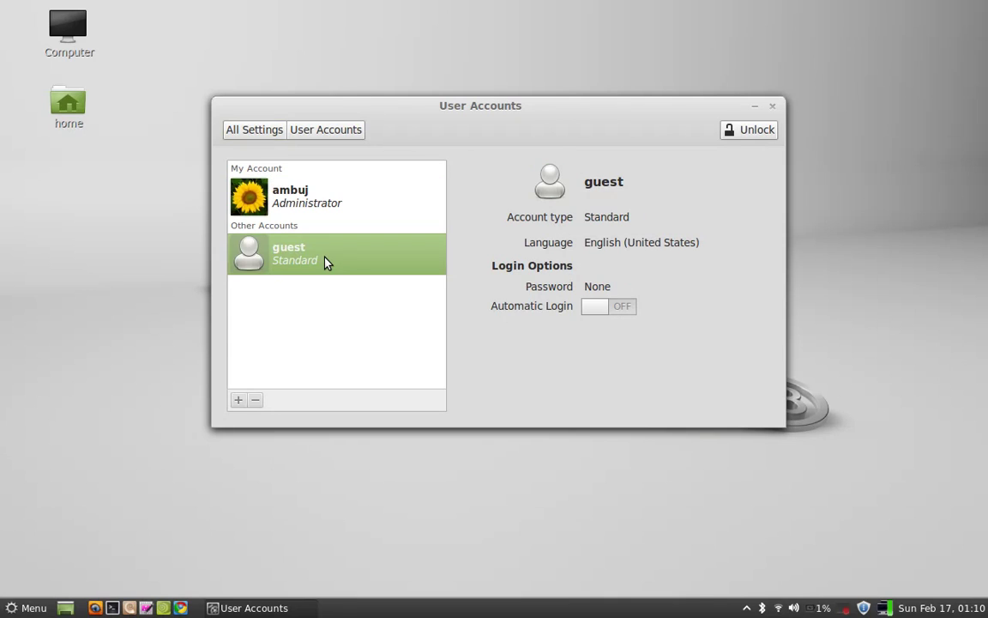
{"action": "left_click", "coordinate": [311, 197]}
{"action": "left_click", "coordinate": [324, 257]}
{"action": "left_click", "coordinate": [760, 130]}
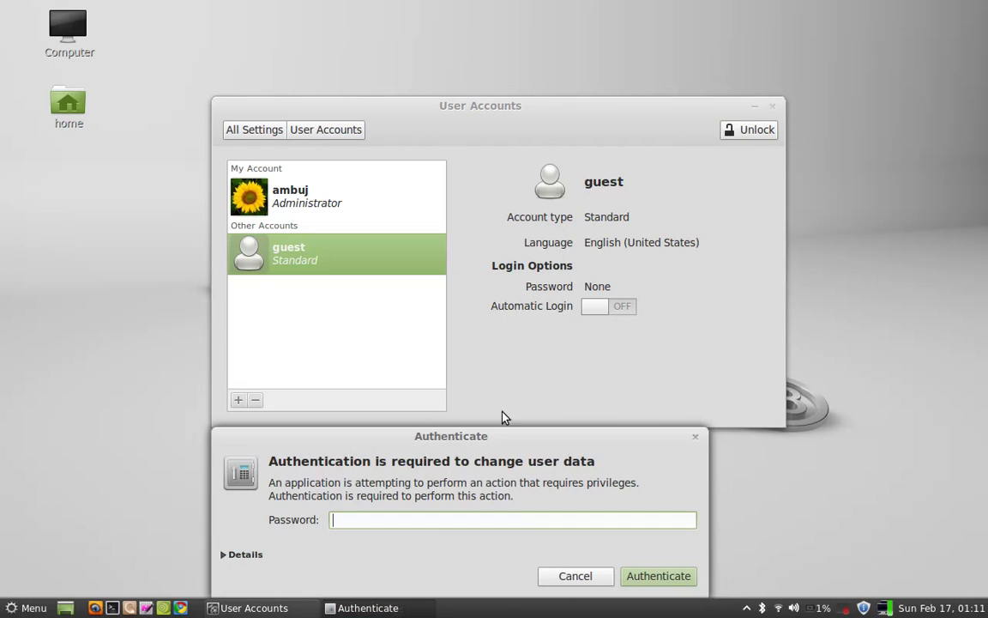
Enter the administrator password in the Authenticate dialog to unlock the settings.
{"action": "left_click_drag", "start_coordinate": [474, 438], "coordinate": [509, 314]}
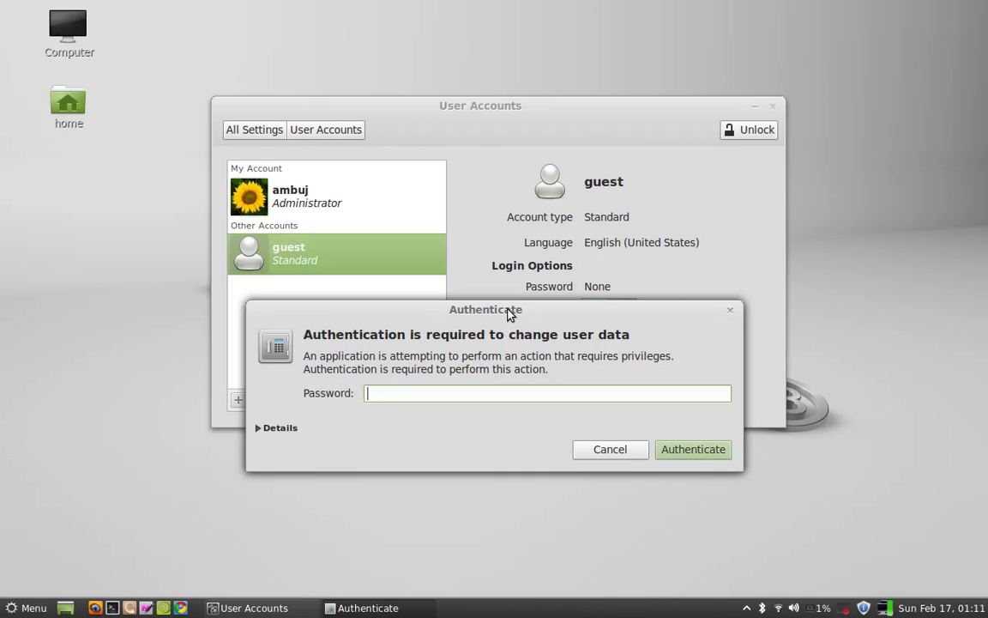
{"action": "type", "text": "•••••••"}
{"action": "key", "text": "Return"}
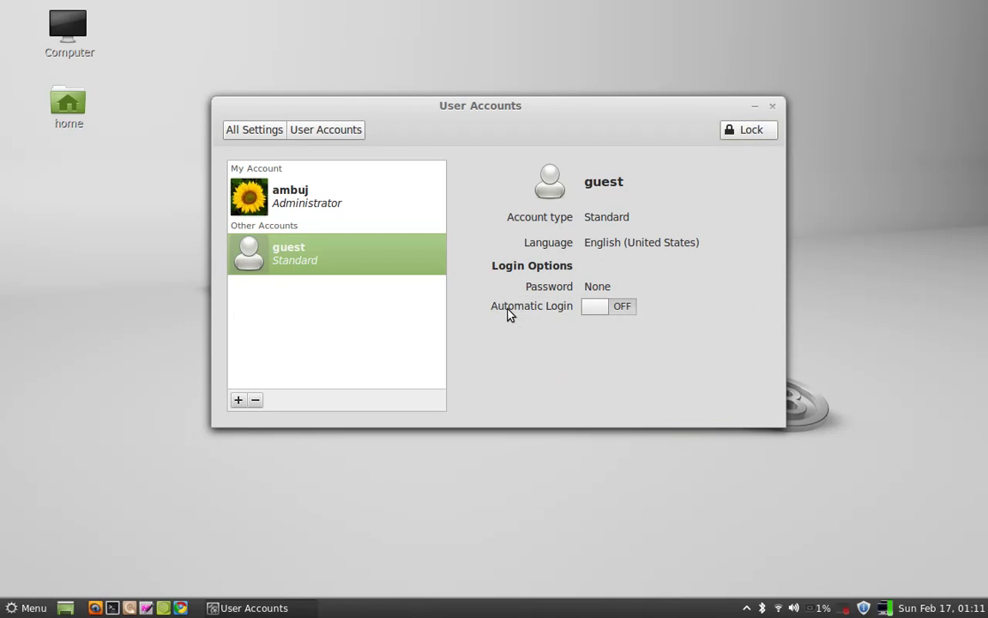
{"action": "left_click_drag", "start_coordinate": [562, 107], "coordinate": [530, 93]}
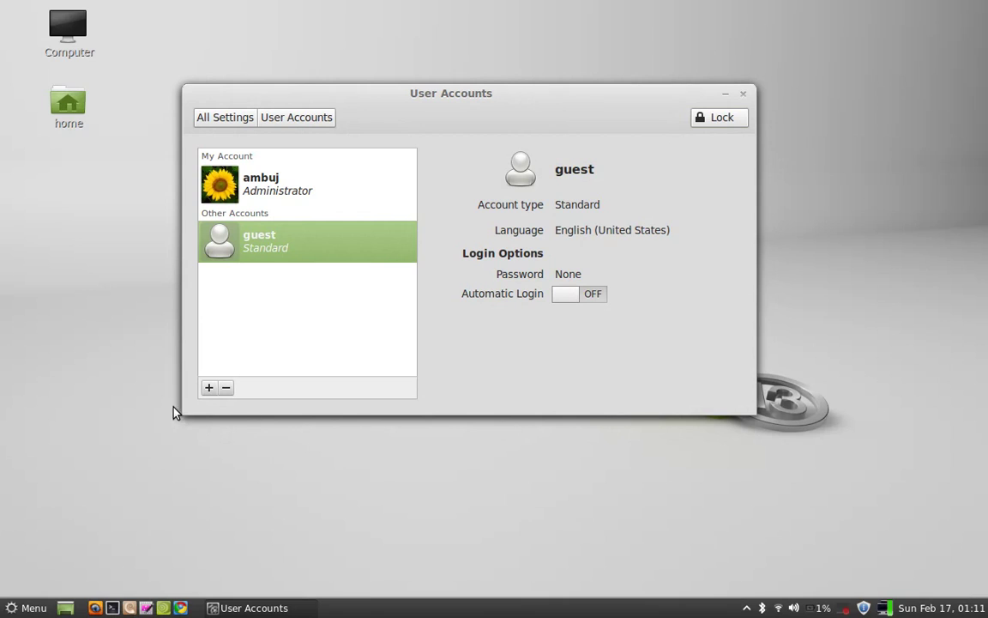
Add a new Standard account with full name 'Newuser'.
{"action": "left_click", "coordinate": [207, 390]}
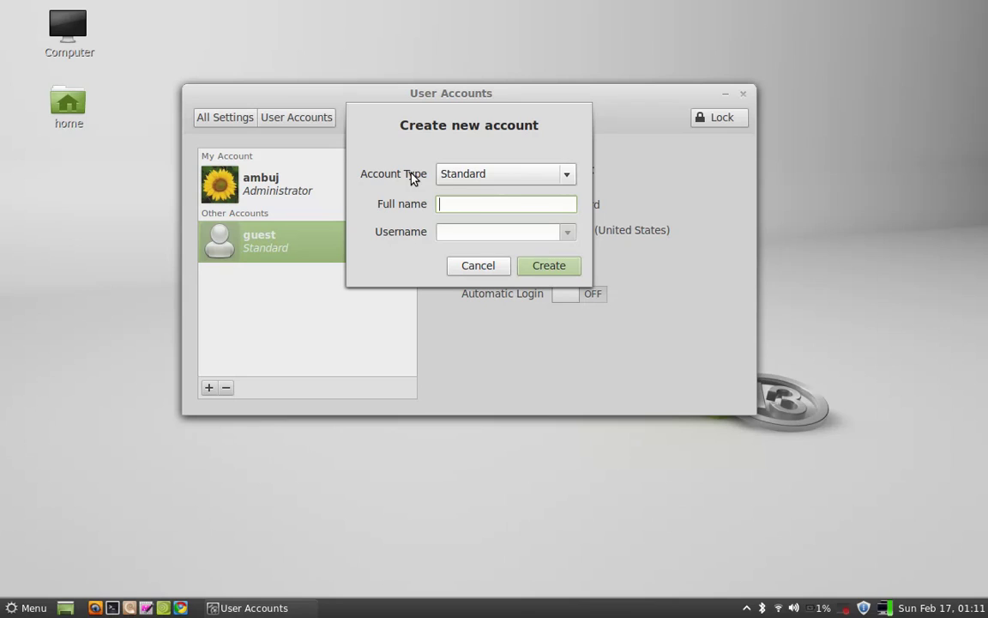
{"action": "left_click", "coordinate": [547, 179]}
{"action": "left_click", "coordinate": [549, 176]}
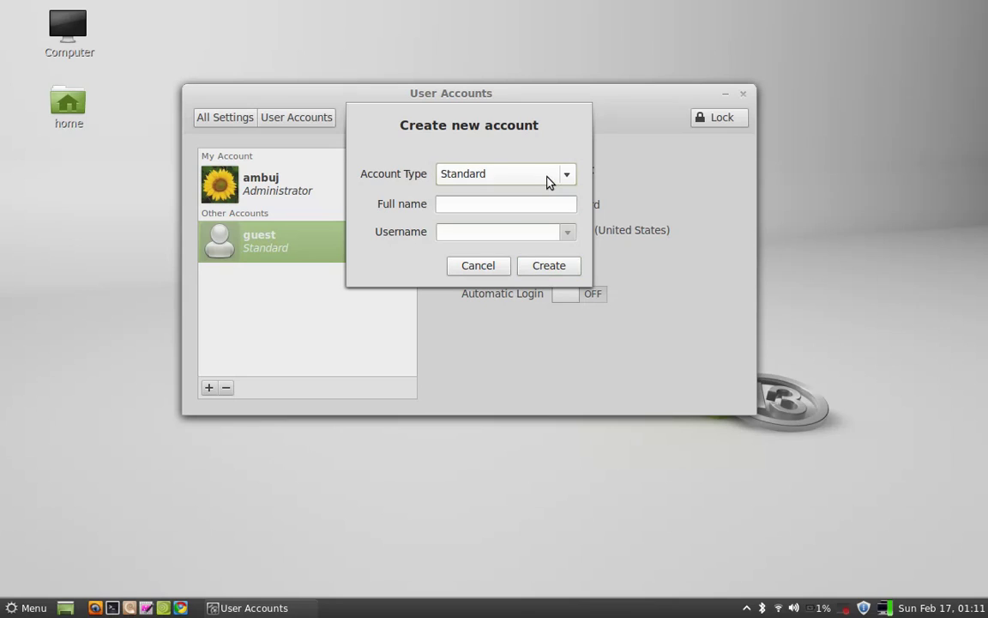
{"action": "left_click", "coordinate": [541, 180]}
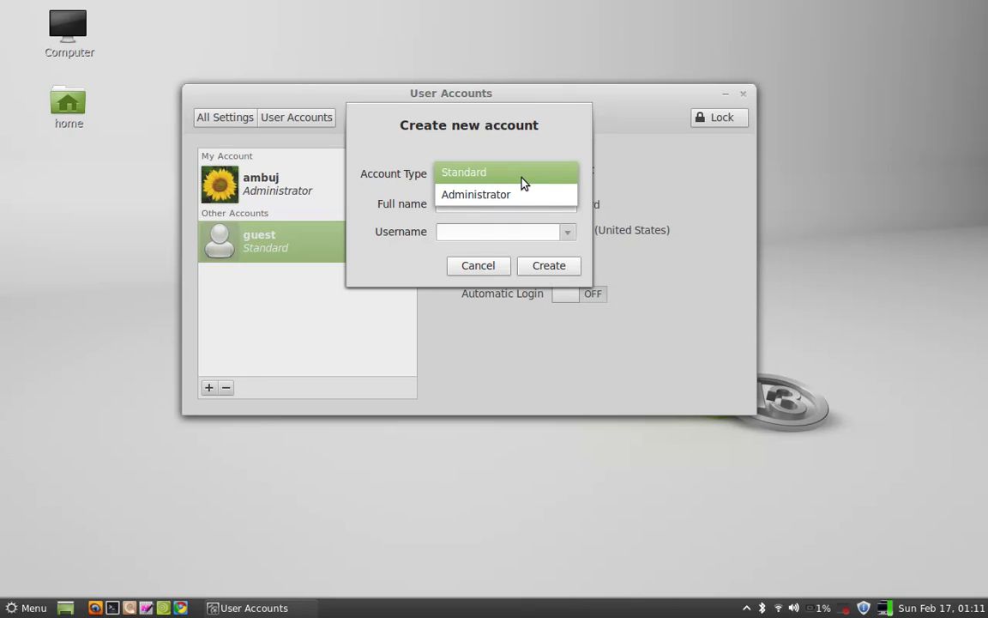
{"action": "left_click", "coordinate": [522, 183]}
{"action": "left_click", "coordinate": [498, 206]}
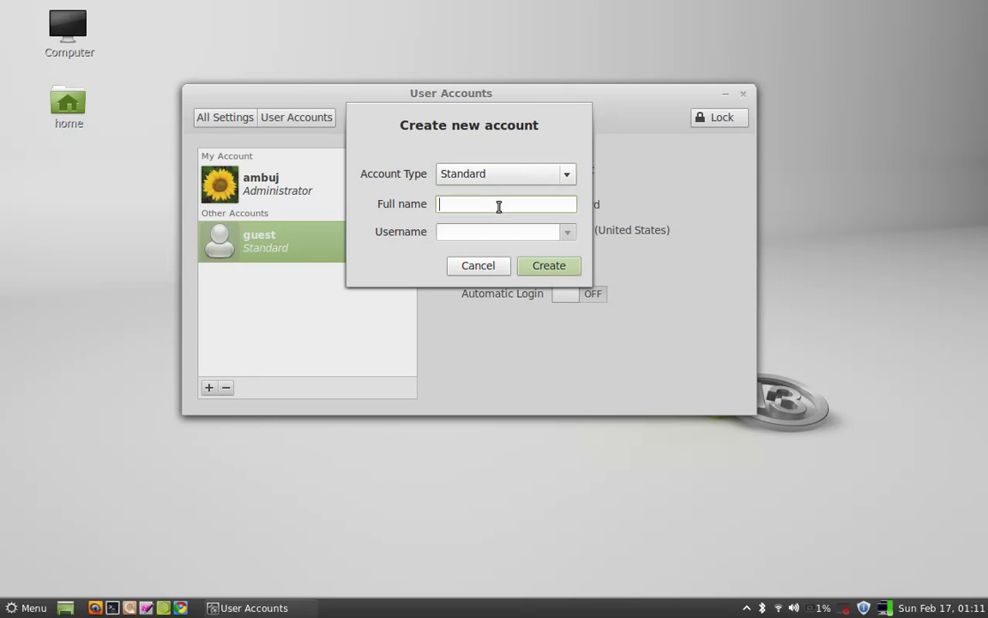
{"action": "type", "text": "Newu"}
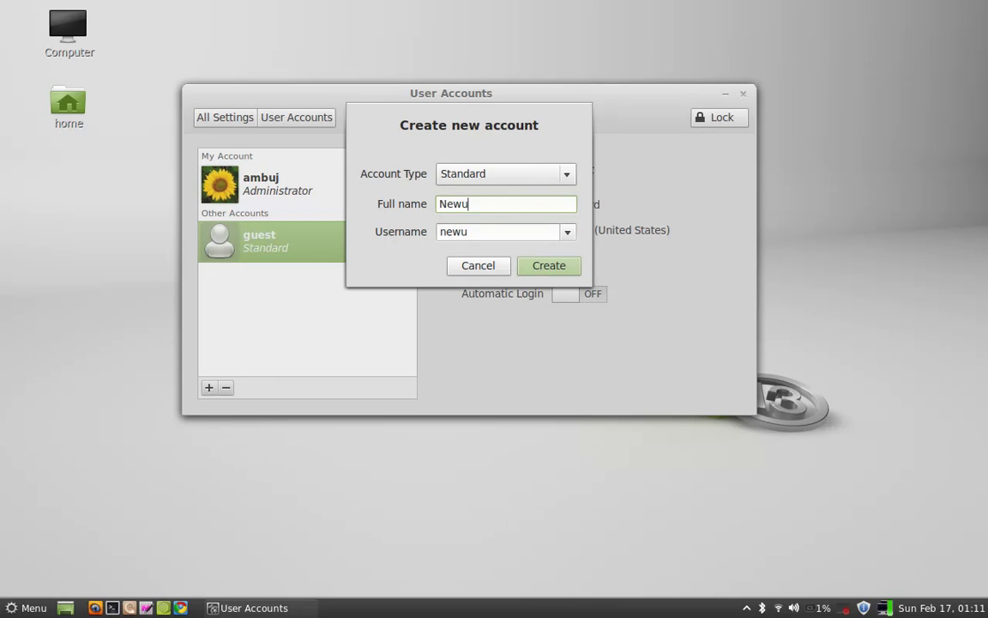
{"action": "type", "text": "ser"}
{"action": "left_click", "coordinate": [564, 268]}
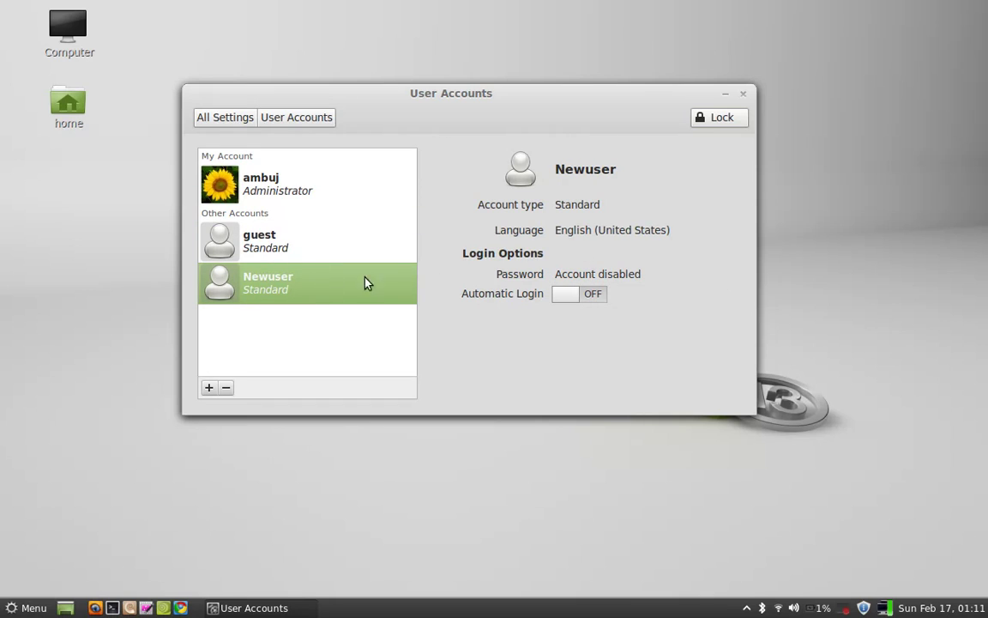
Keep the name Newuser and choose the dog photo as its account picture.
{"action": "left_click", "coordinate": [562, 171]}
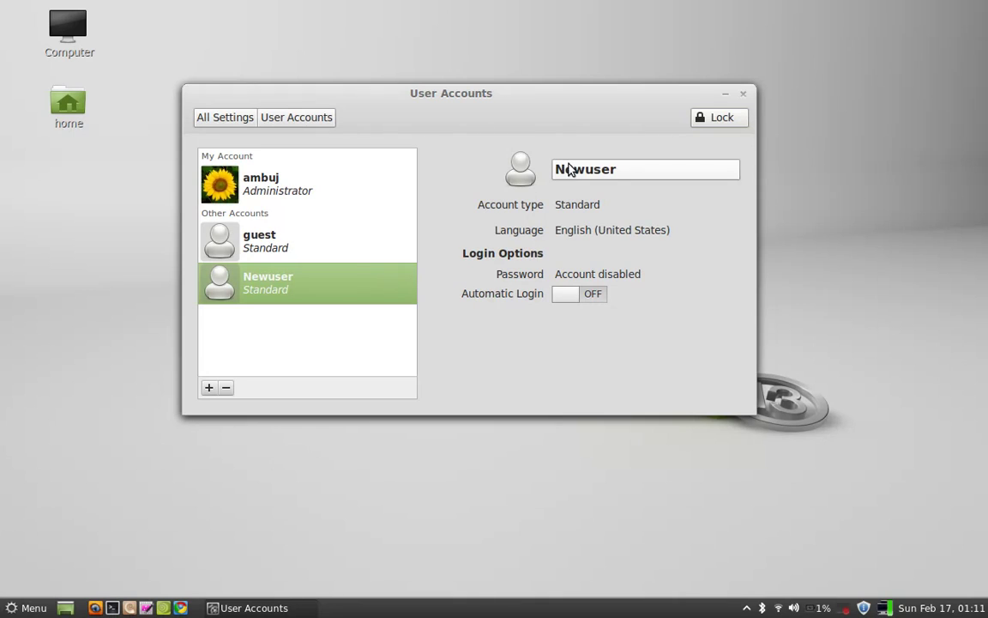
{"action": "key", "text": "Return"}
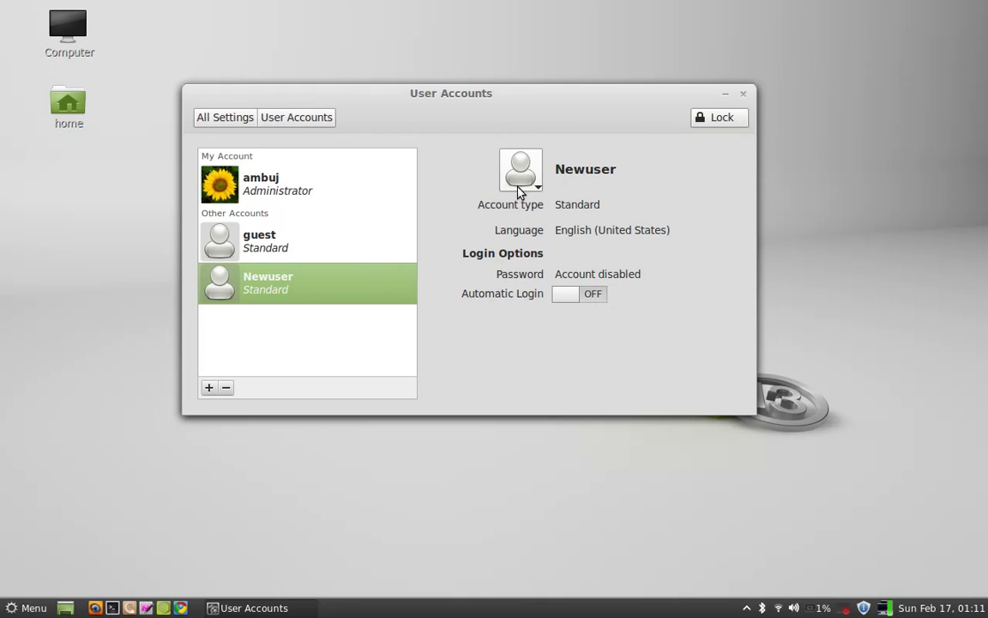
{"action": "left_click", "coordinate": [527, 183]}
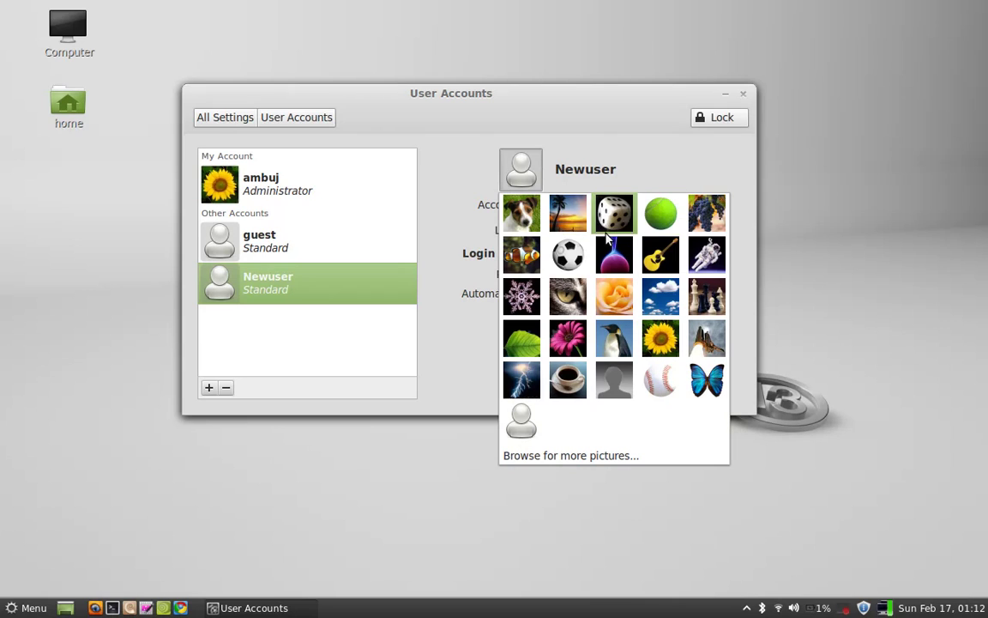
{"action": "left_click", "coordinate": [522, 212]}
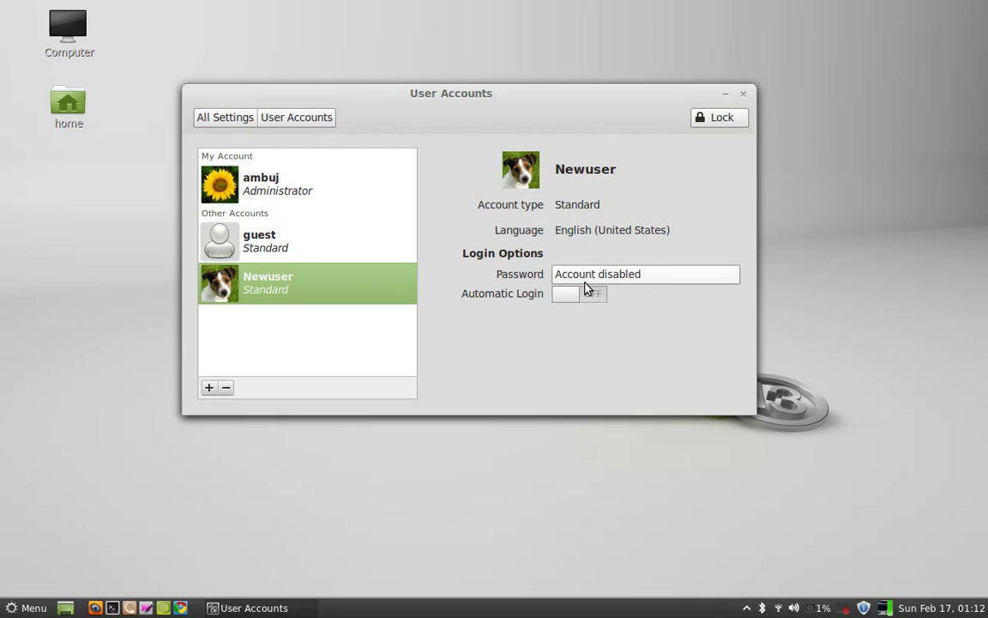
Choose 'Set a password now' for Newuser, then enter and confirm the new password.
{"action": "left_click", "coordinate": [663, 280]}
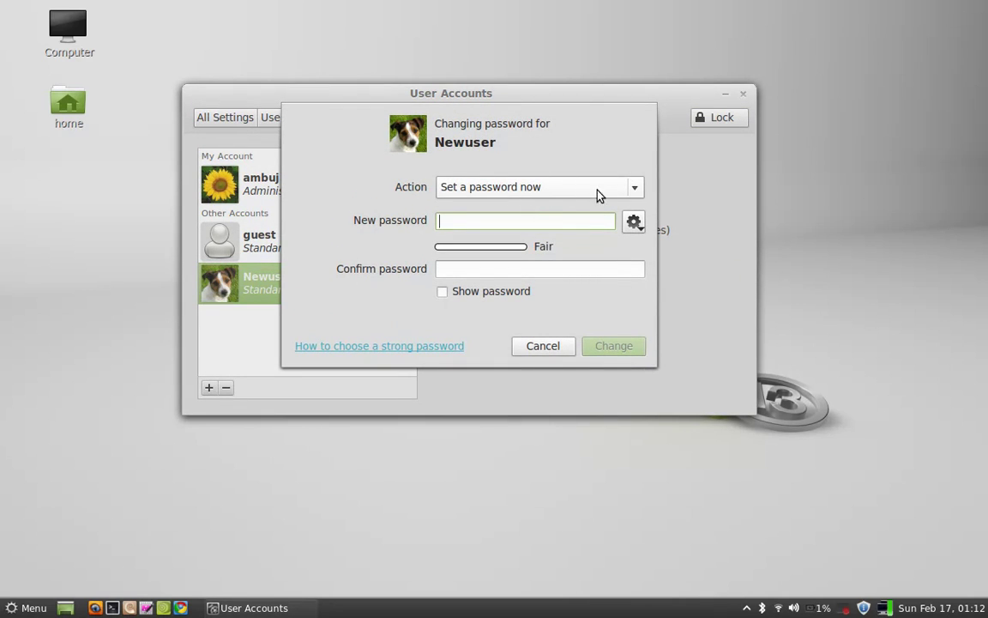
{"action": "left_click", "coordinate": [517, 192]}
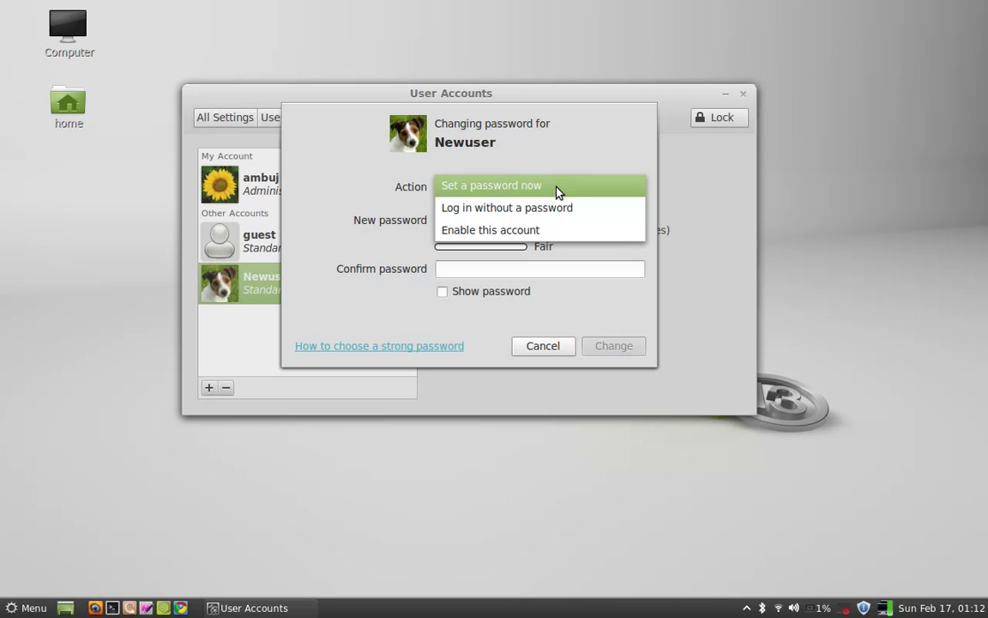
{"action": "left_click", "coordinate": [557, 190]}
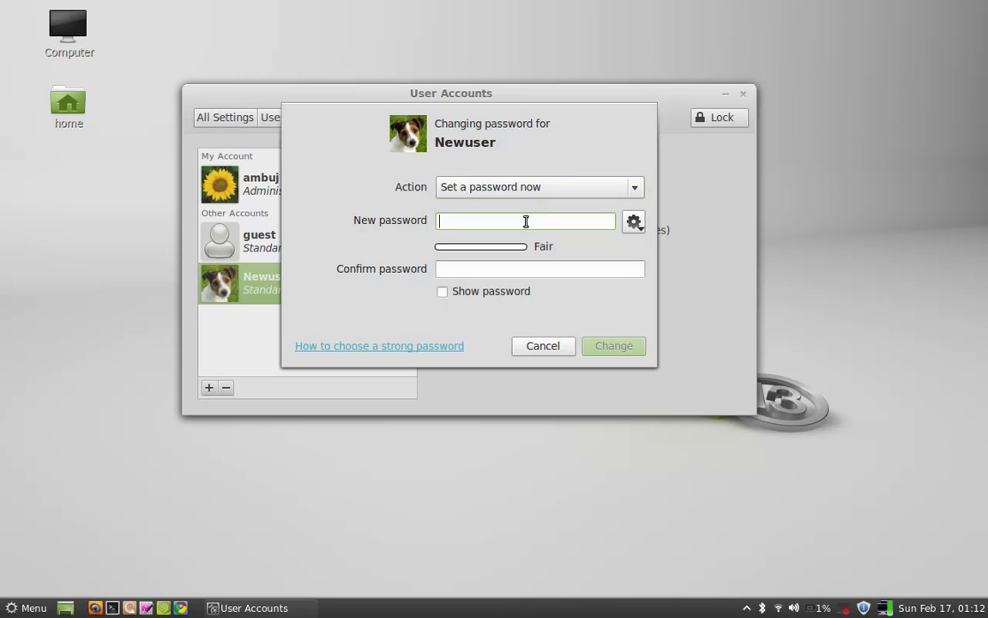
{"action": "type", "text": "•••••"}
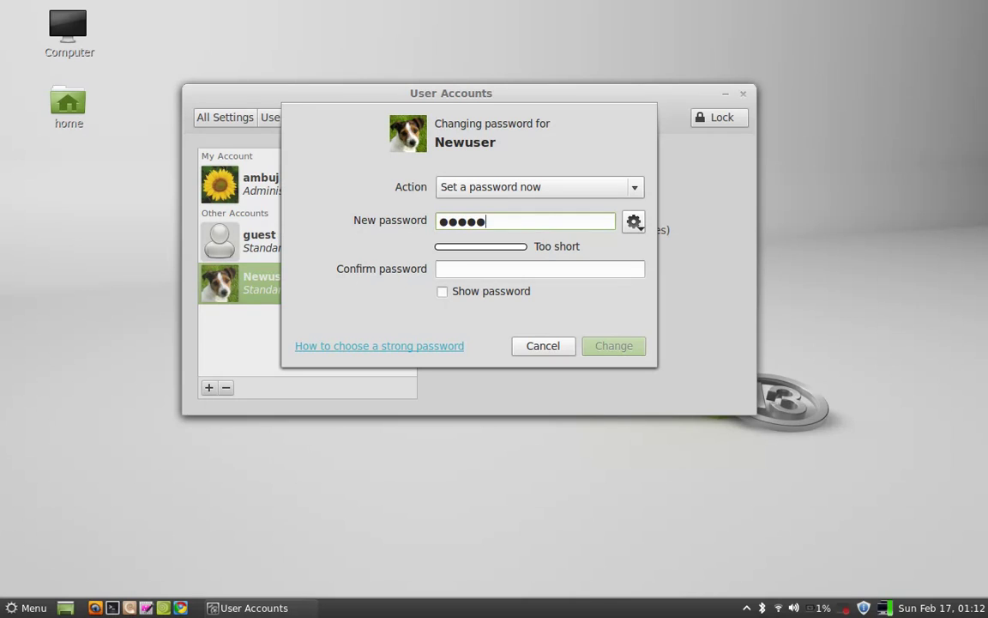
{"action": "type", "text": "•••"}
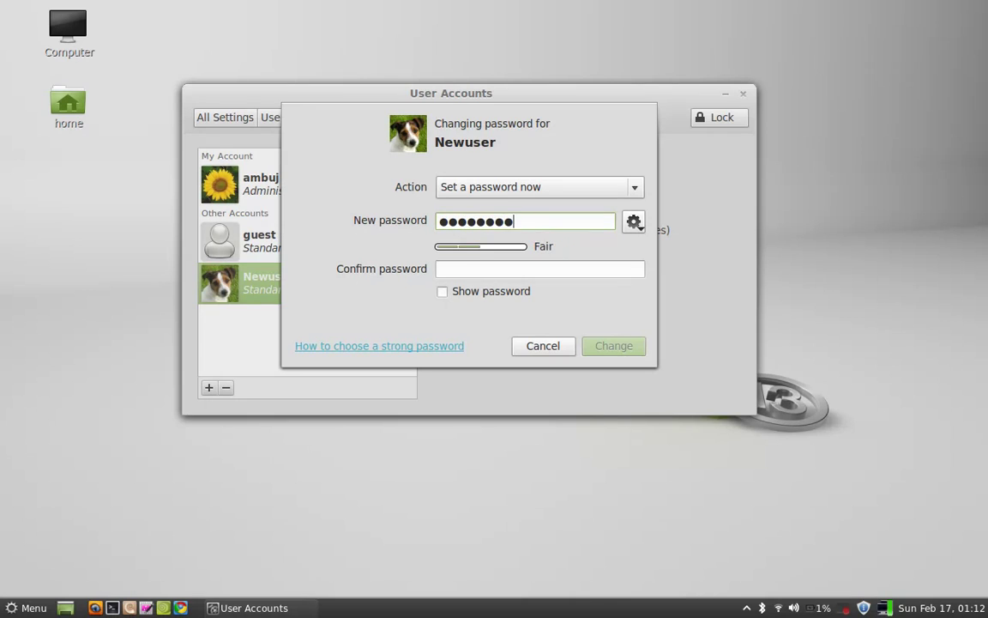
{"action": "left_click", "coordinate": [525, 275]}
{"action": "type", "text": "•••"}
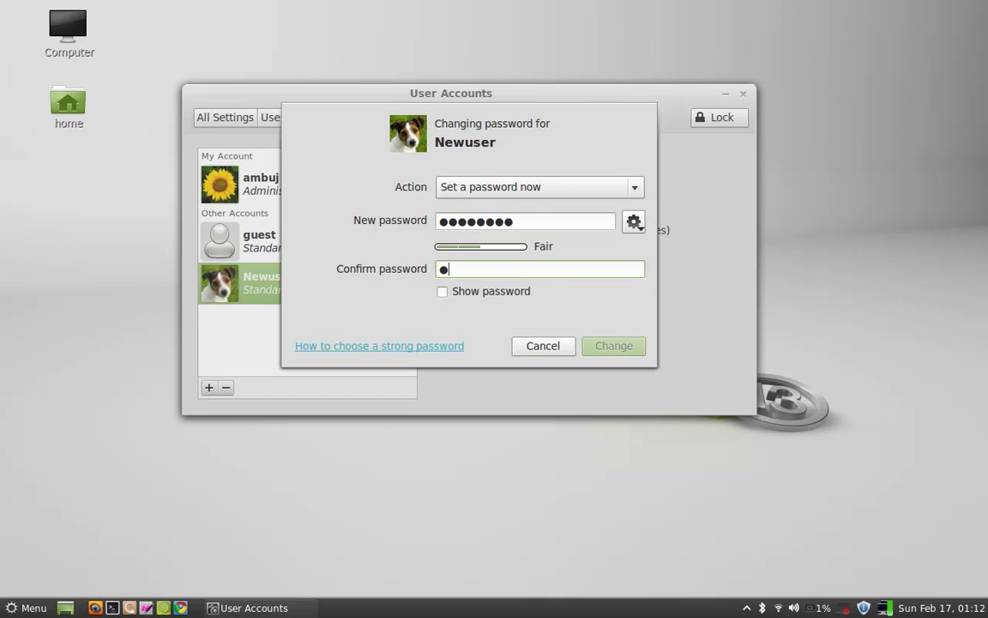
{"action": "type", "text": "•••••"}
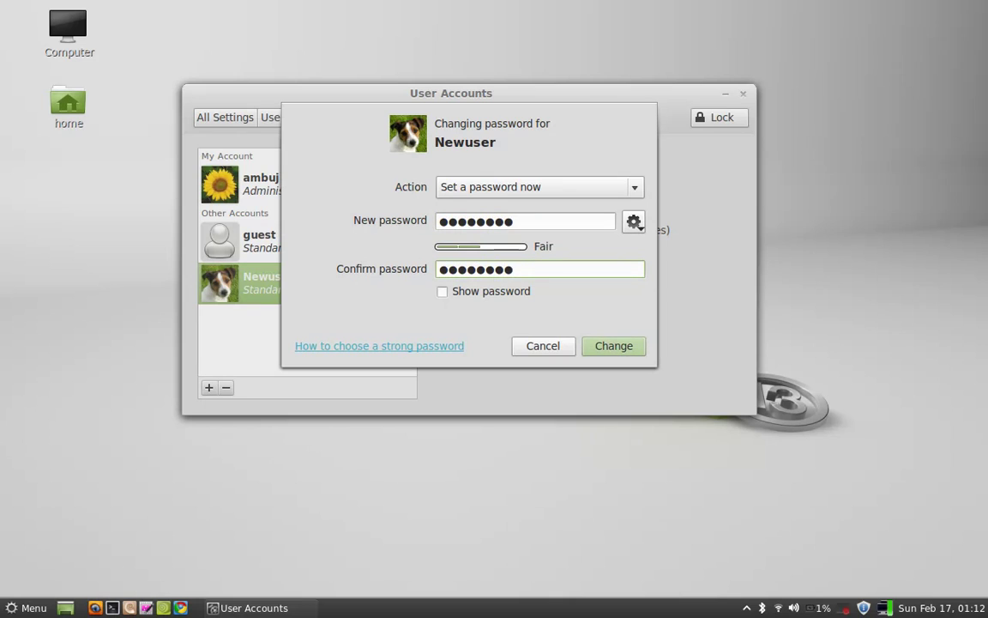
{"action": "left_click", "coordinate": [611, 353]}
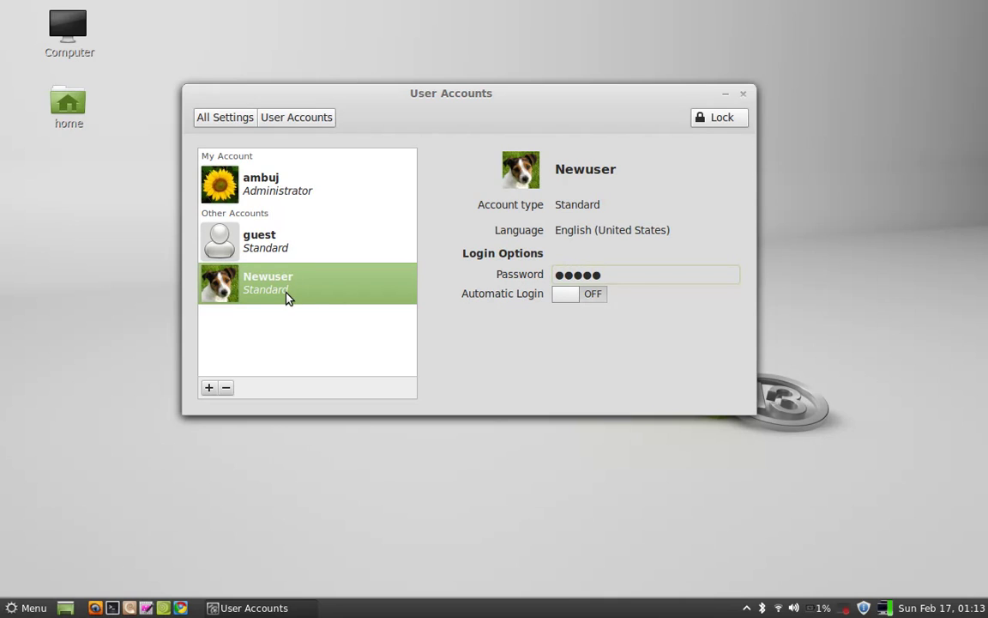
Lock the User Accounts settings against further changes.
{"action": "left_click_drag", "start_coordinate": [341, 90], "coordinate": [368, 60]}
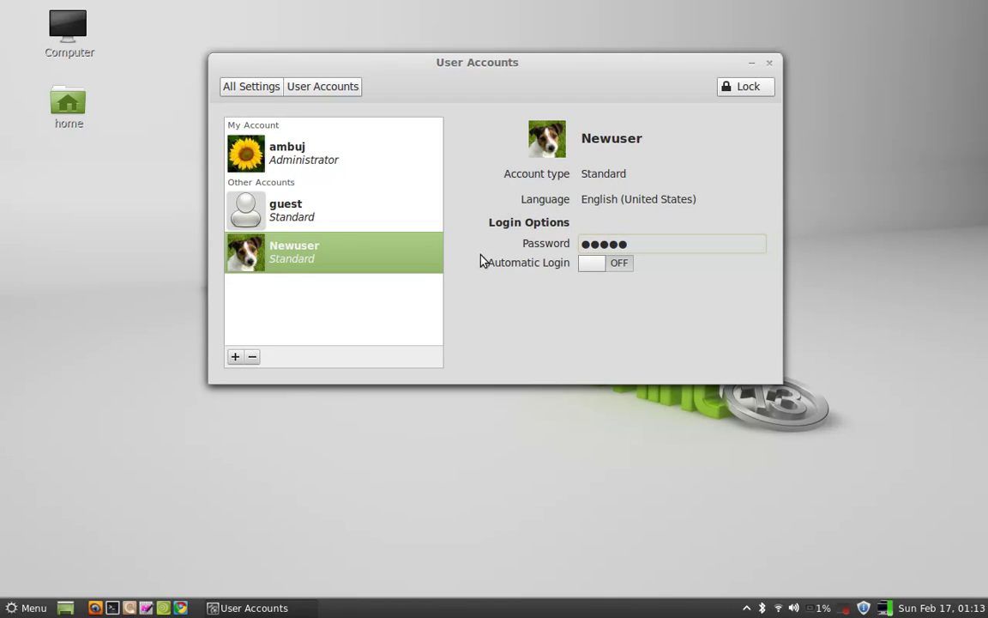
{"action": "left_click", "coordinate": [748, 89]}
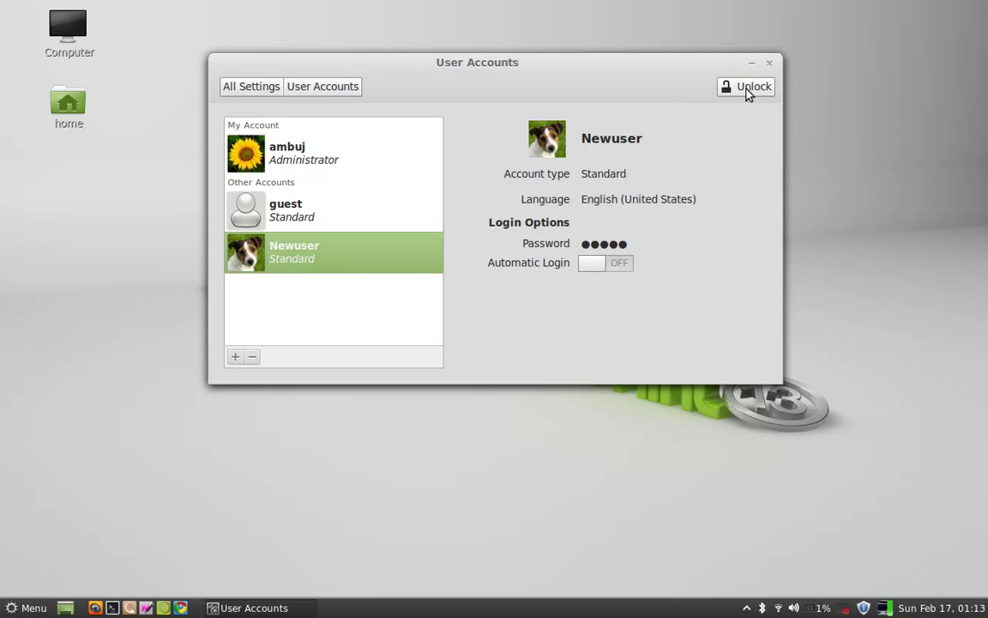
{"action": "left_click_drag", "start_coordinate": [682, 82], "coordinate": [651, 78]}
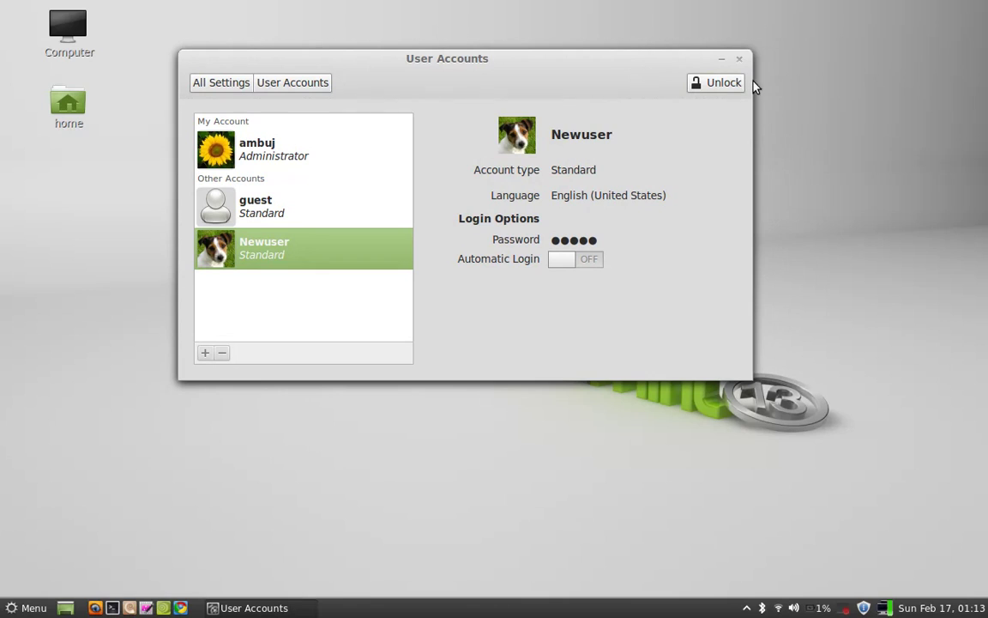
Review the ambuj, guest and Newuser accounts, then close User Accounts.
{"action": "left_click", "coordinate": [297, 151]}
{"action": "left_click", "coordinate": [273, 212]}
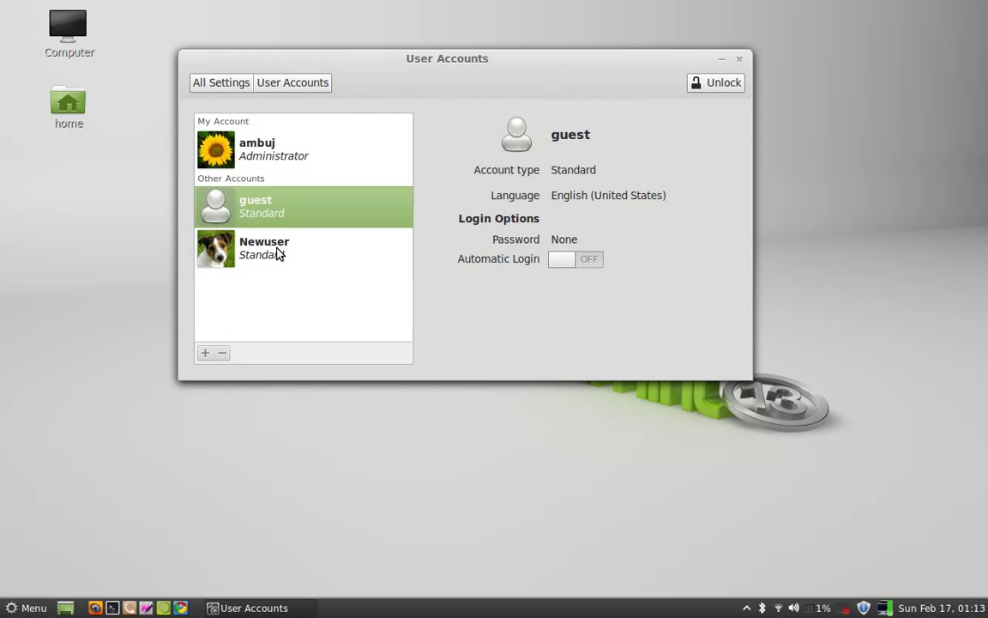
{"action": "left_click", "coordinate": [277, 250]}
{"action": "left_click", "coordinate": [278, 210]}
{"action": "left_click", "coordinate": [300, 258]}
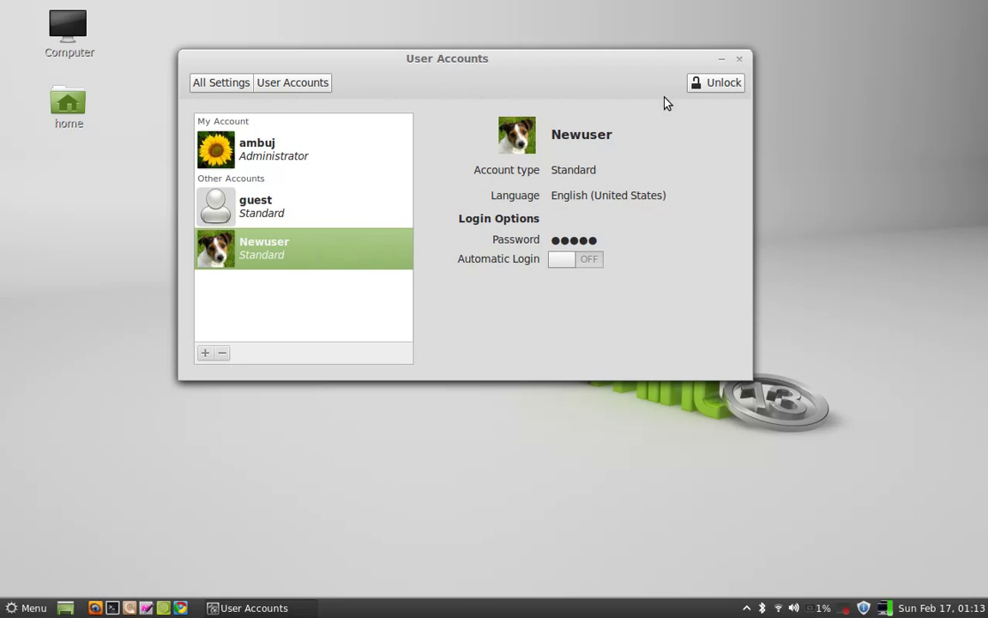
{"action": "left_click", "coordinate": [741, 62]}
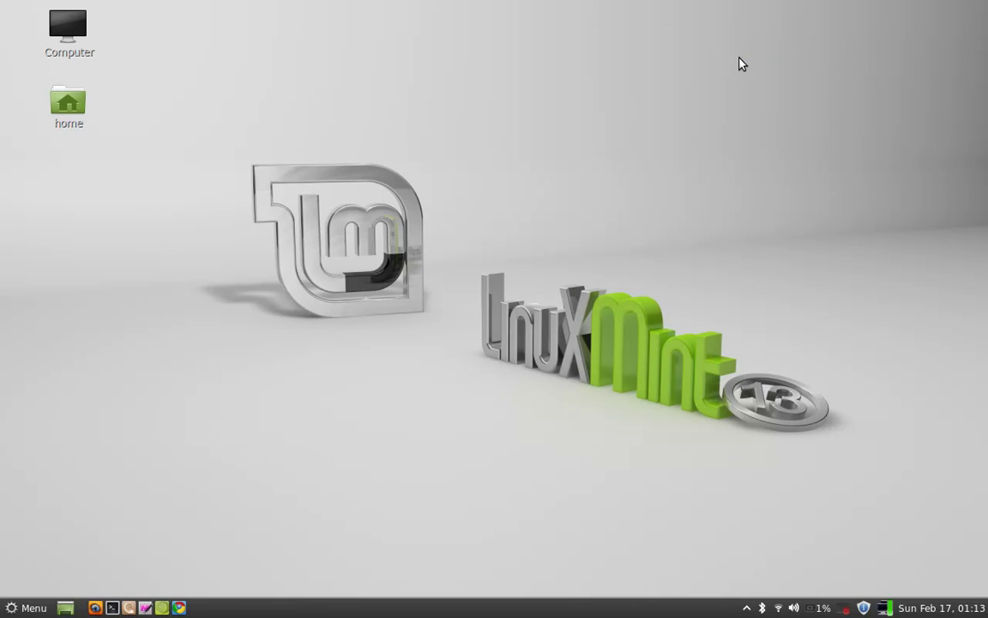